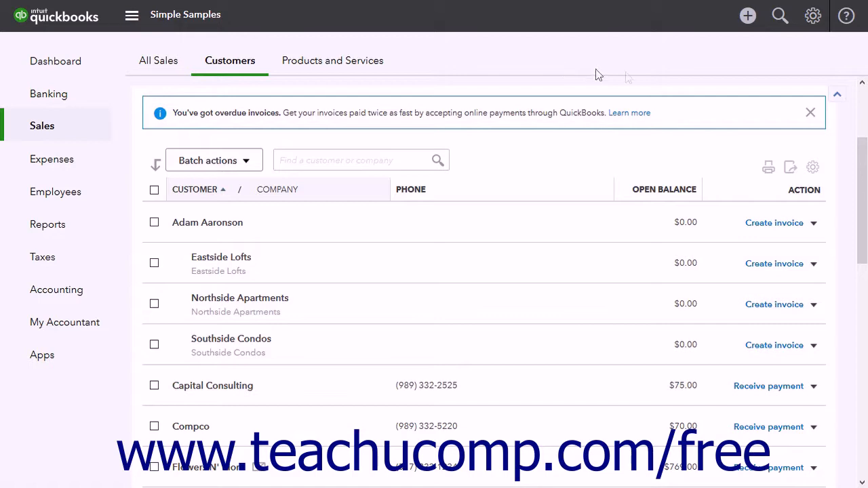
Open the Automation section of the company's advanced account settings for editing
left_click(812, 21)
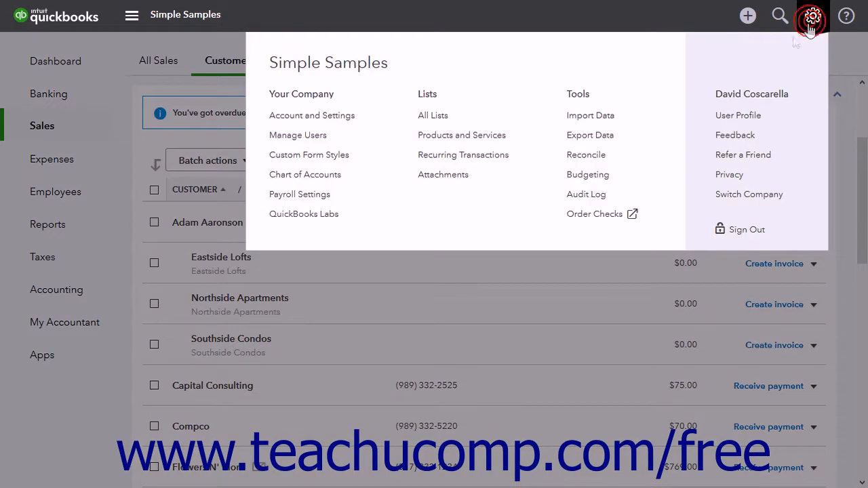
left_click(361, 124)
left_click(63, 237)
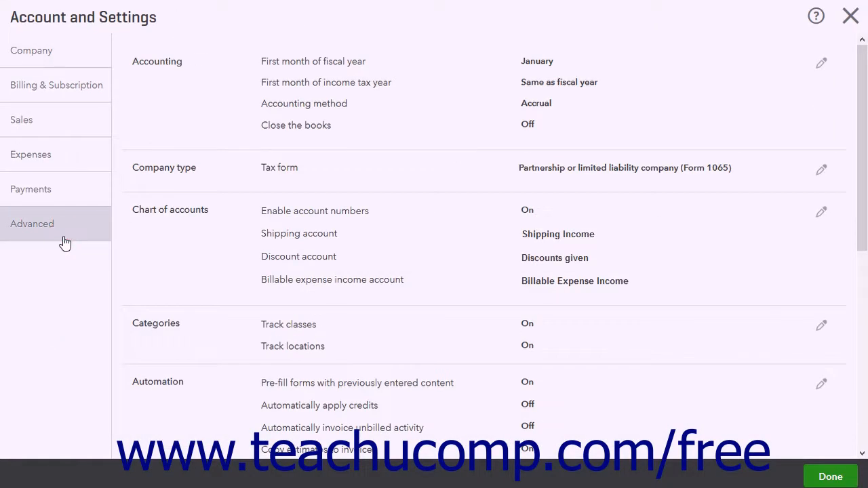
left_click(213, 414)
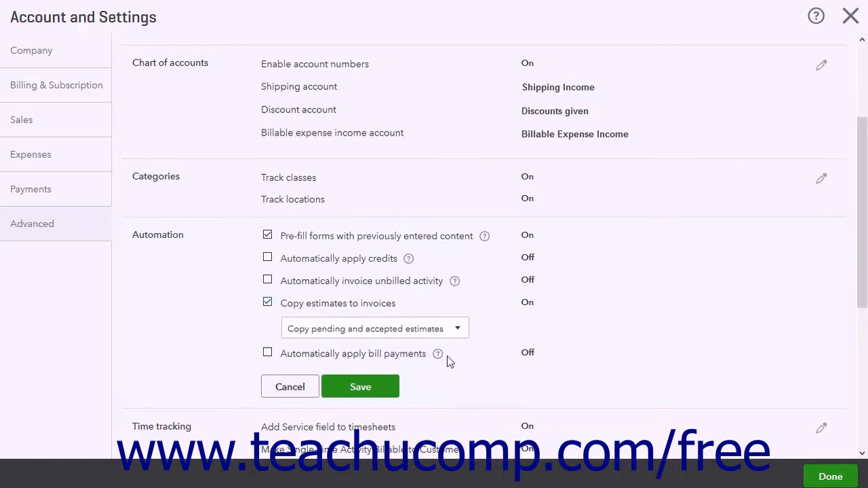
Keep estimate copying to invoices at "Copy pending and accepted estimates", save the automation settings and close Account and Settings
left_click(459, 330)
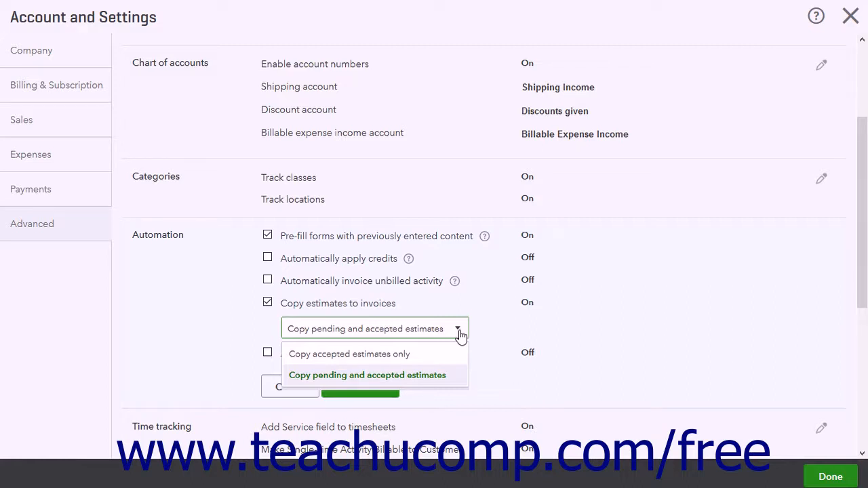
left_click(460, 333)
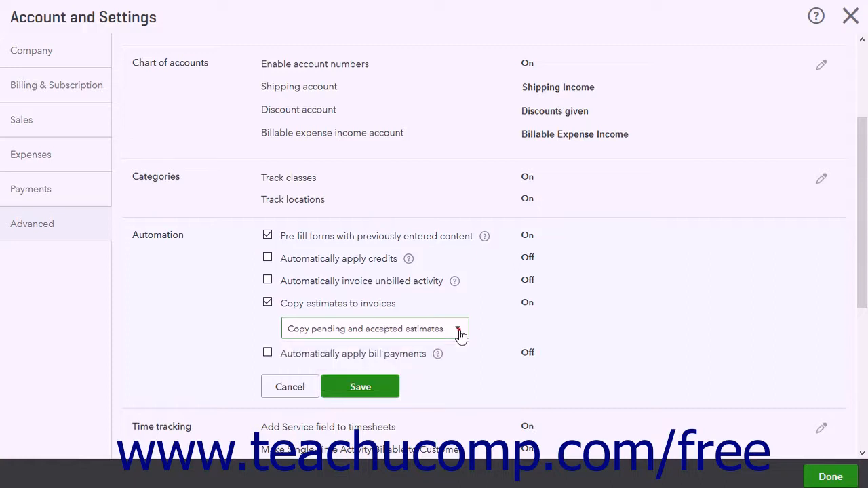
left_click(360, 387)
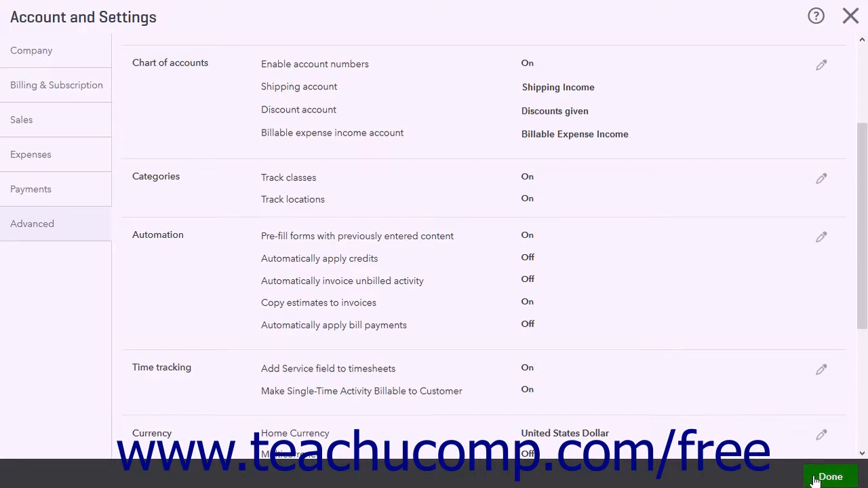
left_click(816, 478)
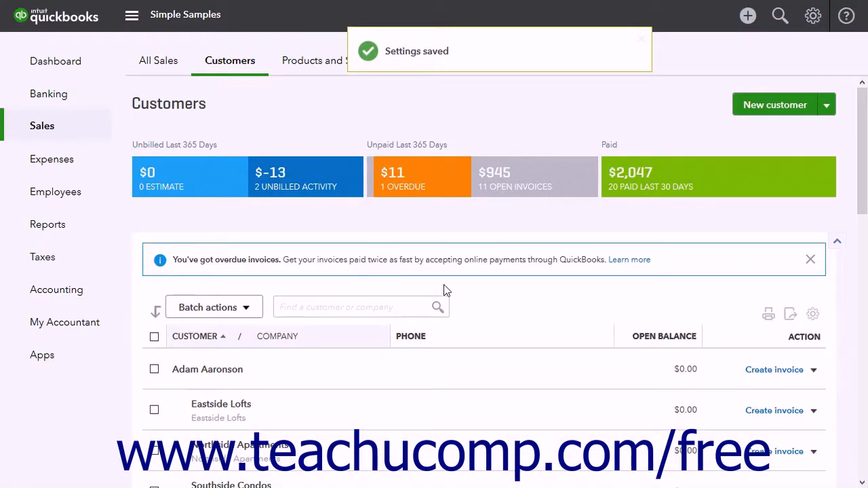
Create a new estimate for the sub-customer Eastside Lofts
left_click(747, 17)
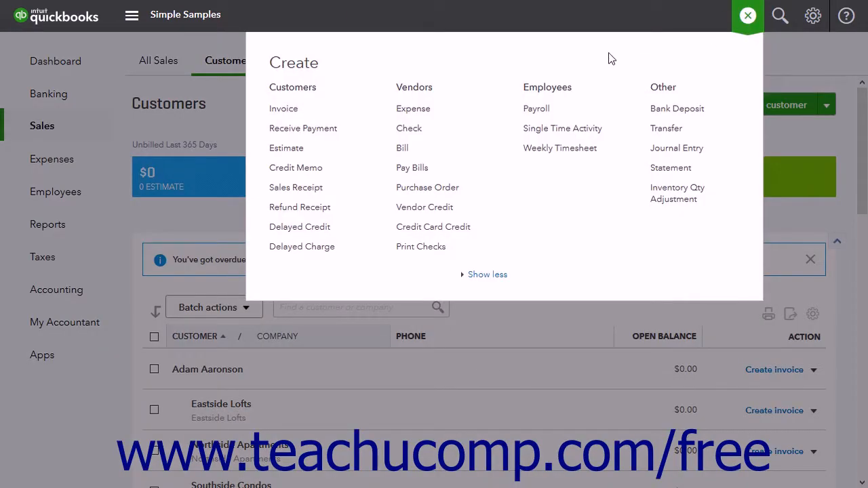
left_click(287, 150)
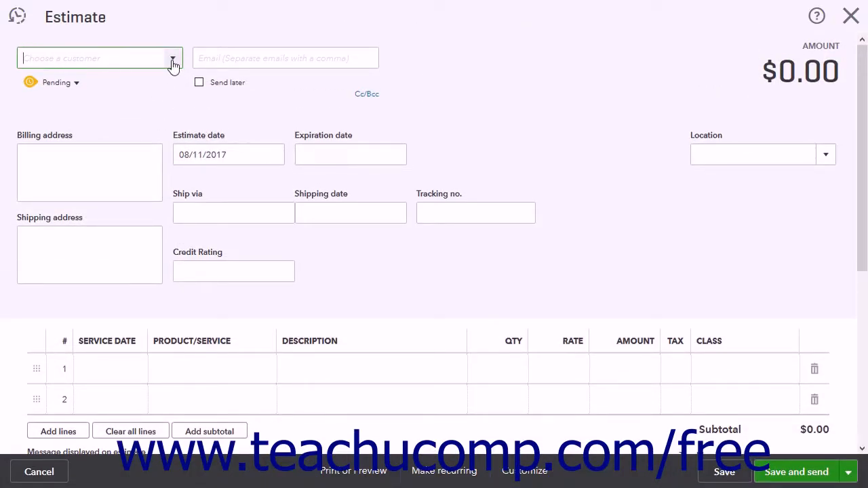
left_click(173, 60)
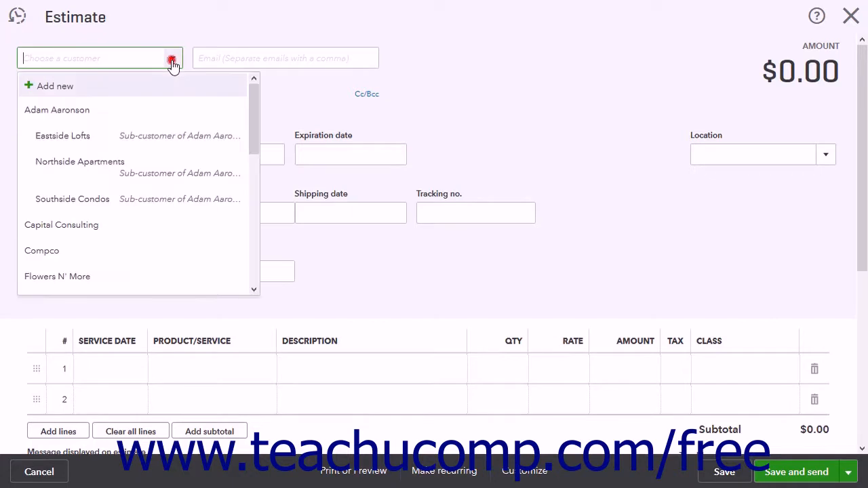
left_click(127, 136)
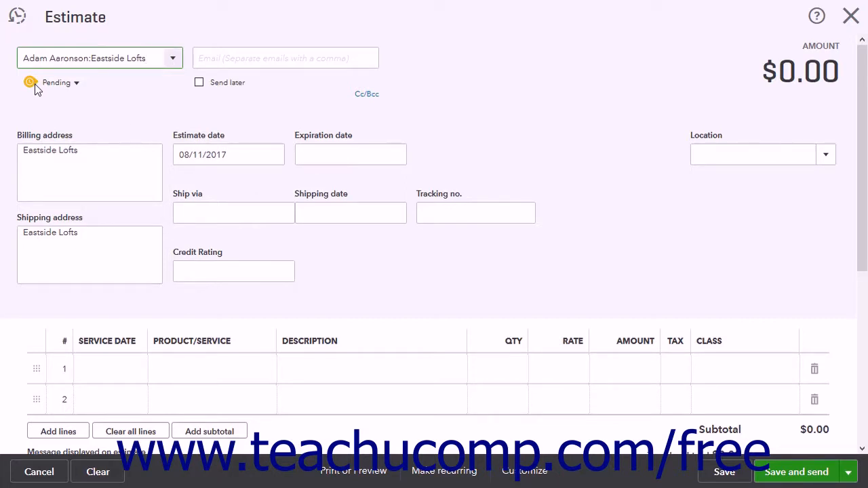
Set the estimate's status to Pending
left_click(77, 84)
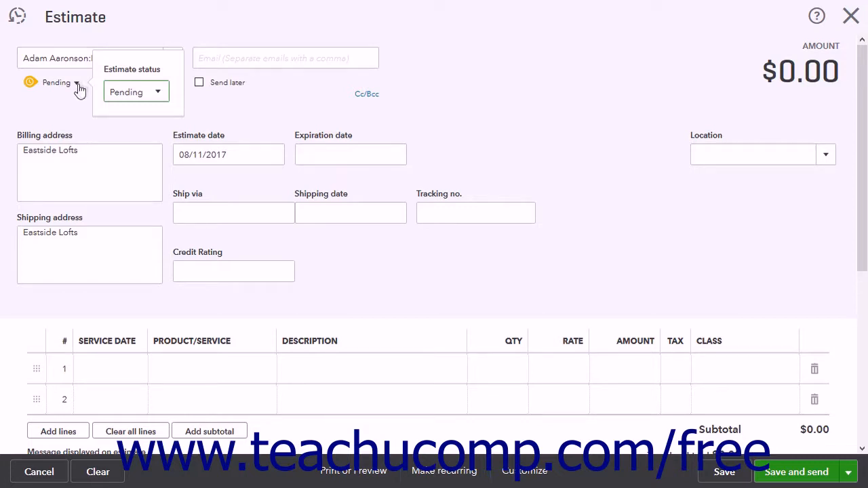
left_click(158, 94)
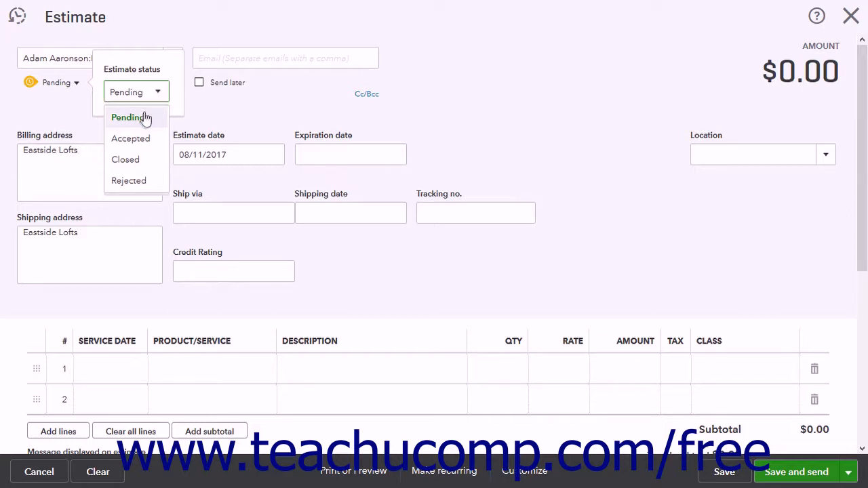
left_click(144, 118)
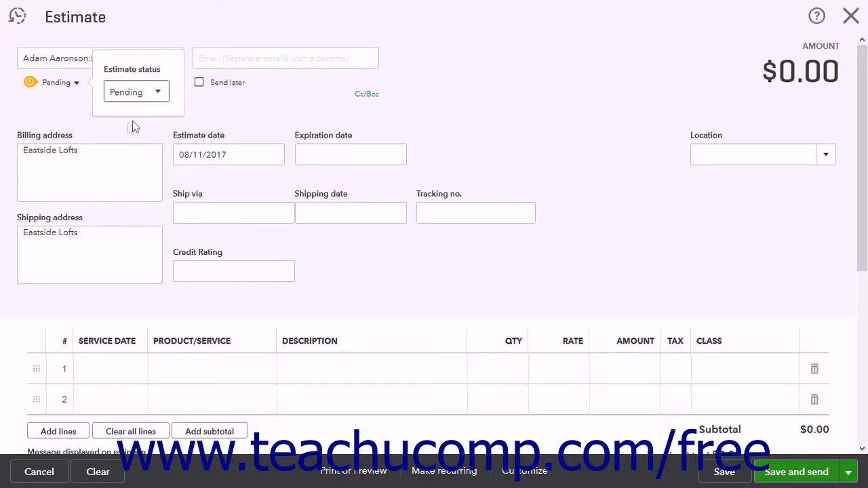
left_click(73, 114)
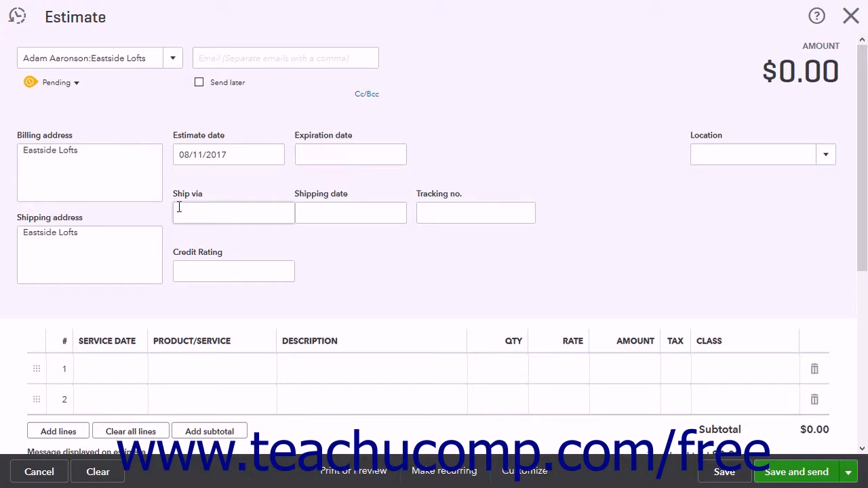
triple_click(244, 154)
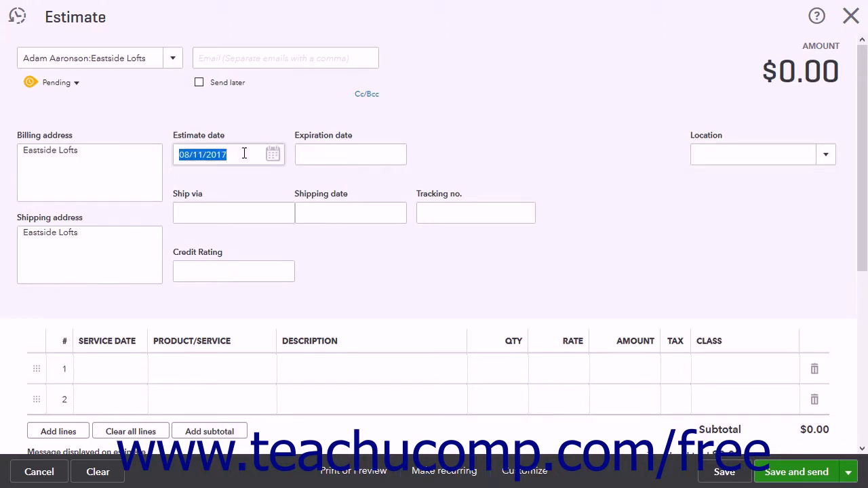
left_click(341, 154)
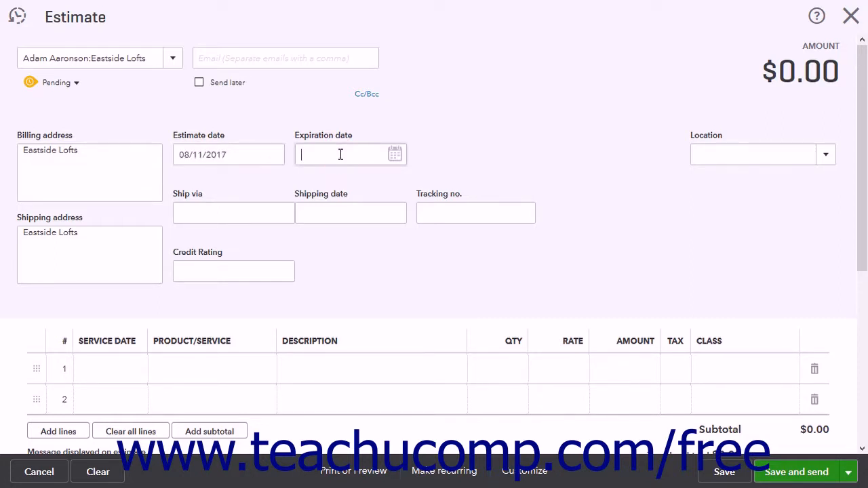
left_click(275, 214)
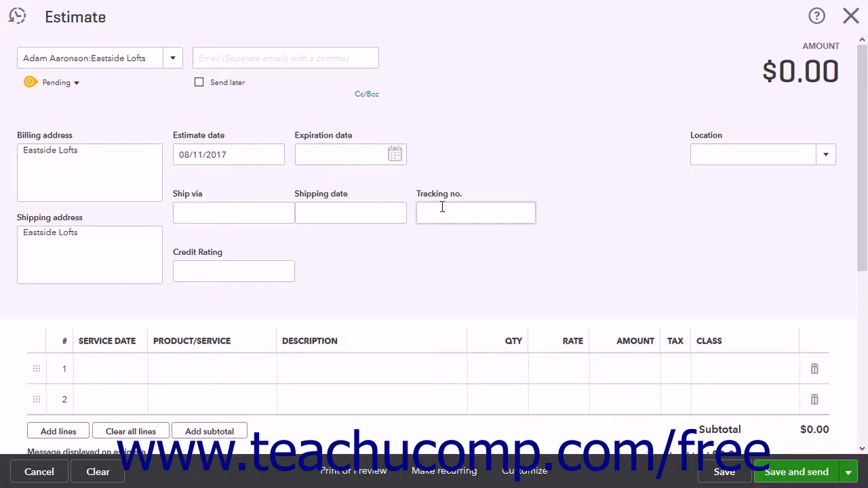
Choose Landscaping Design as the product/service on the estimate's first line
scroll(443, 207, "down", 3)
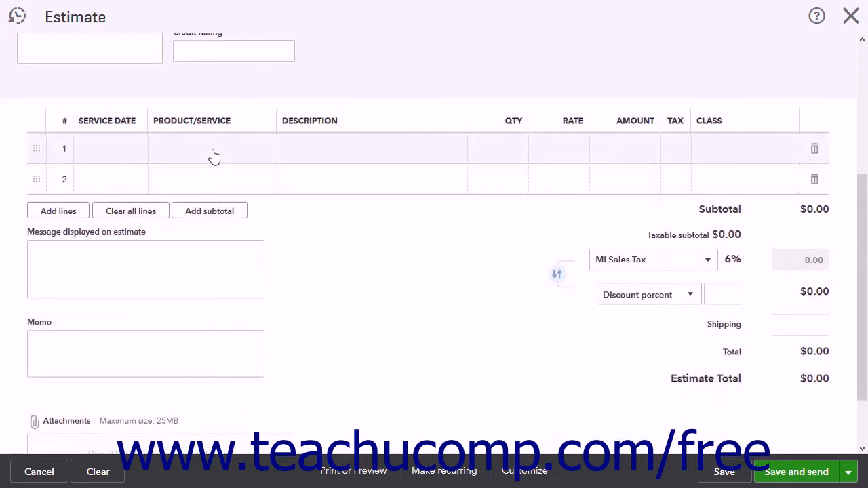
left_click(214, 153)
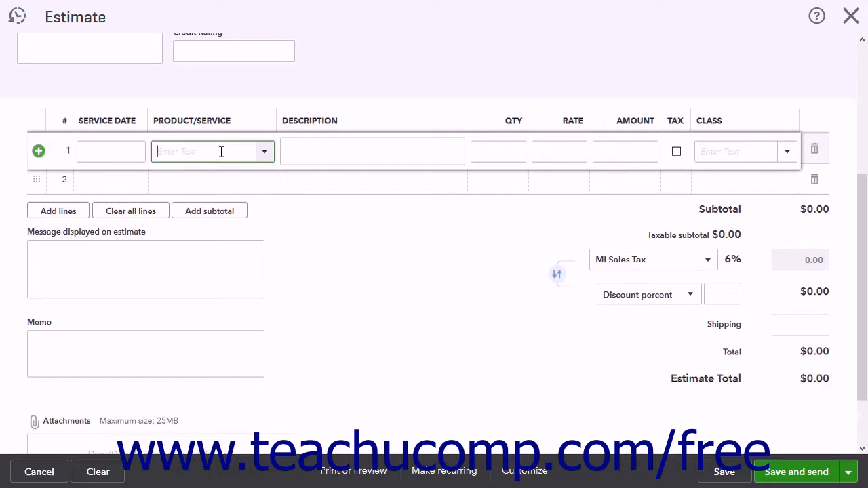
left_click(269, 154)
scroll(280, 220, "down", 5)
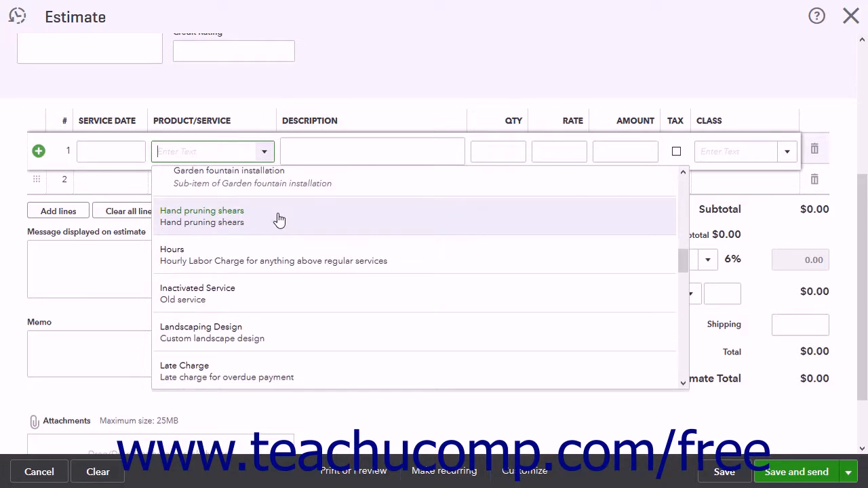
scroll(278, 219, "down", 2)
left_click(269, 267)
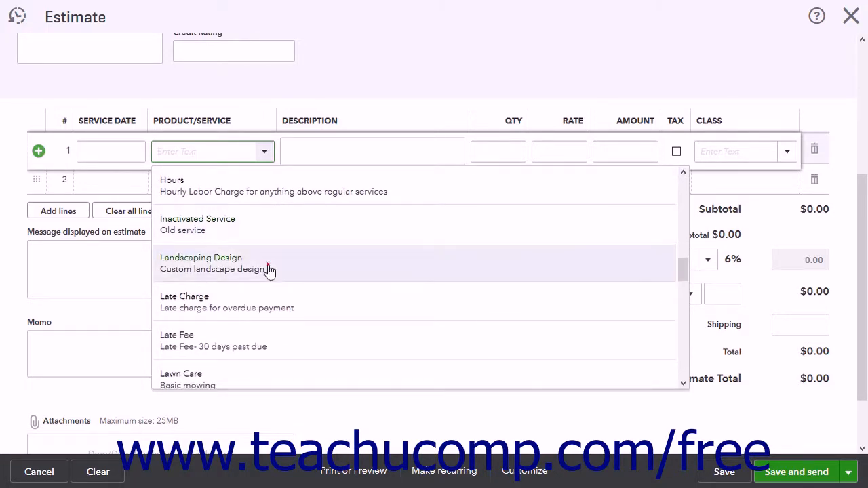
Set the quantity of the Landscaping Design line to 5, keeping its default rate and leaving the class blank
left_click(501, 153)
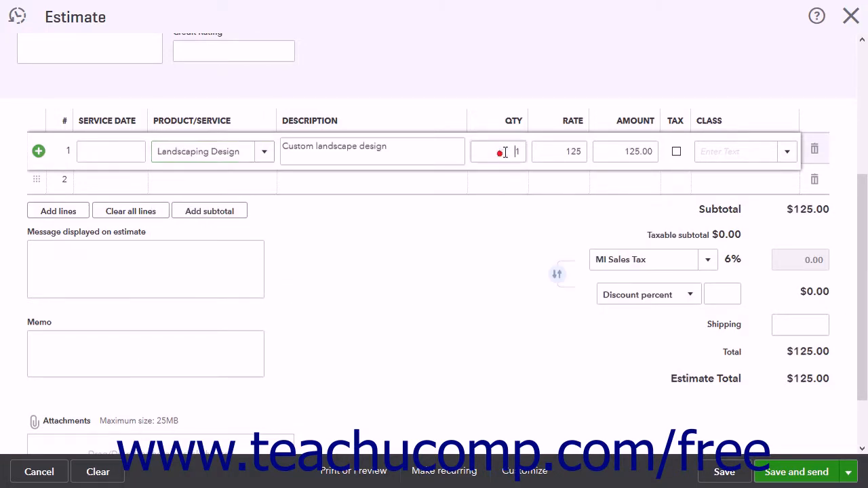
type("5")
left_click(555, 153)
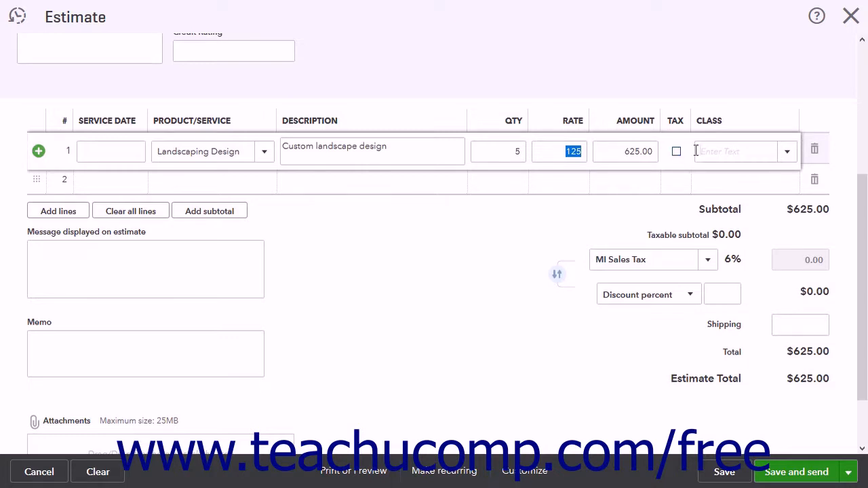
left_click(788, 156)
left_click(788, 156)
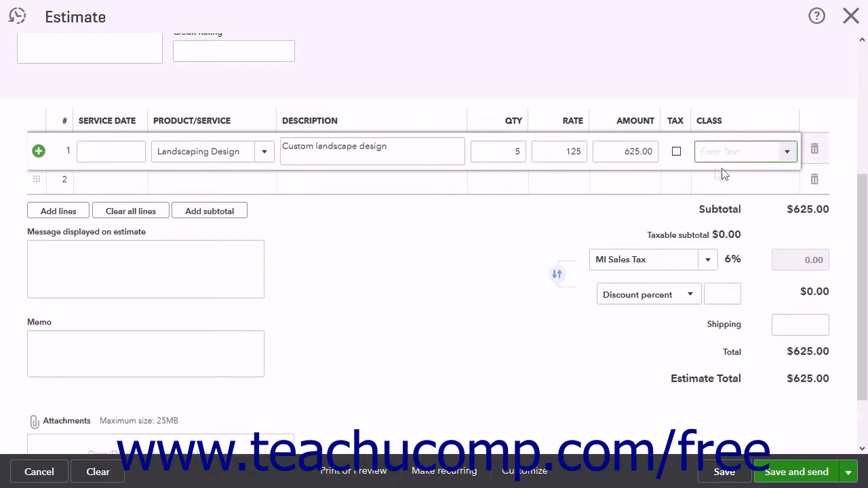
Add a second line for Subcontracted general labor, described as "Landscaping labor", with quantity 20 and rate 30
left_click(244, 185)
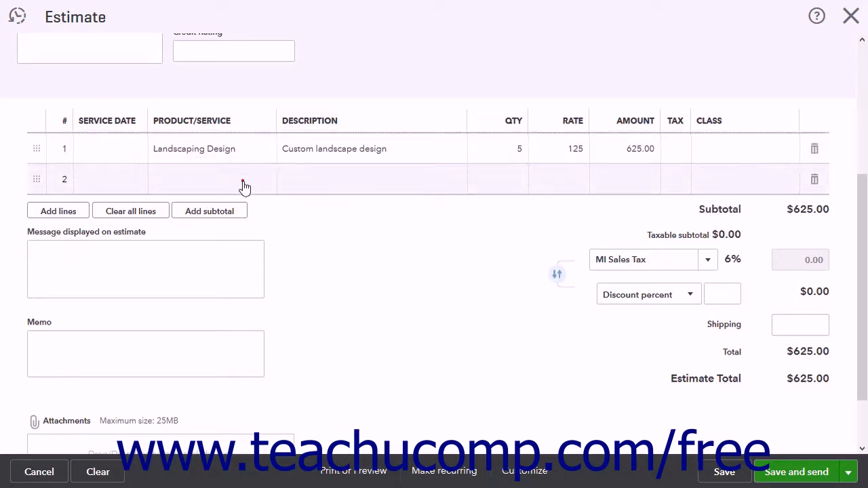
left_click(263, 183)
scroll(242, 306, "down", 5)
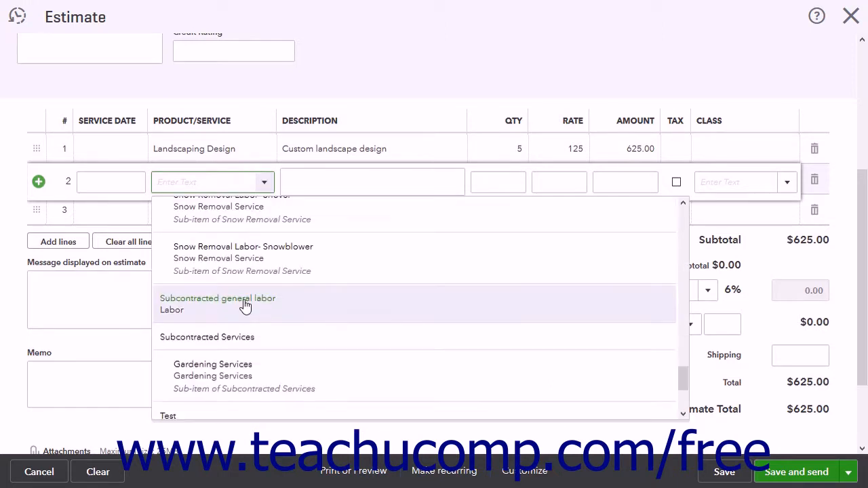
left_click(244, 299)
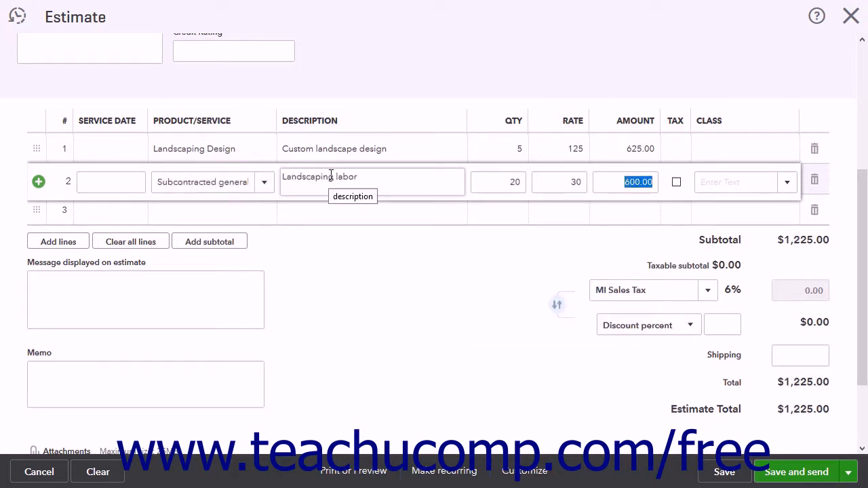
Examine the estimate's sales tax and discount choices and the option that swaps their order of calculation
left_click(708, 291)
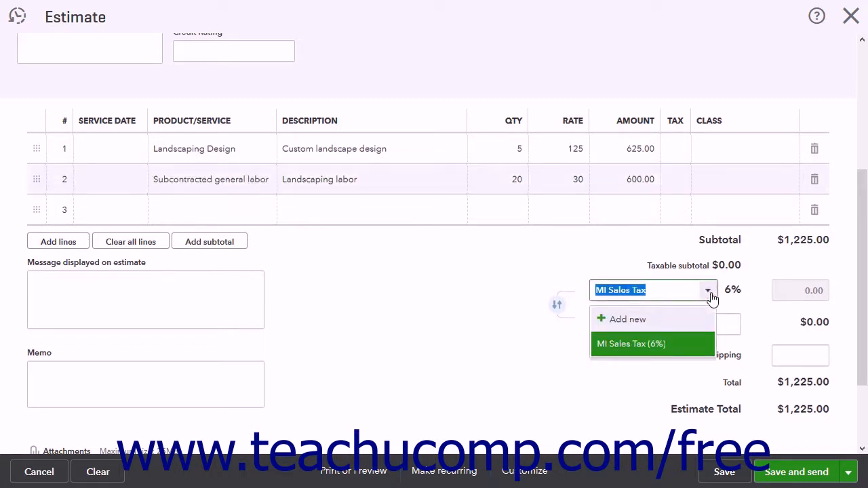
left_click(709, 292)
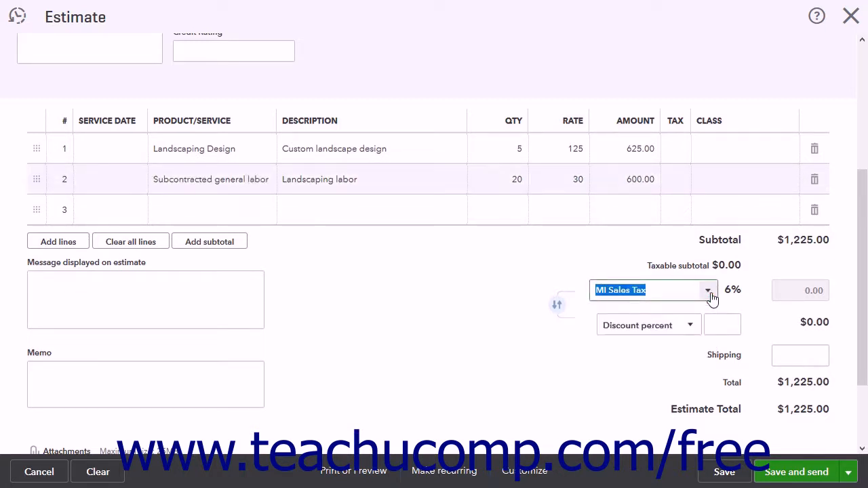
left_click(689, 332)
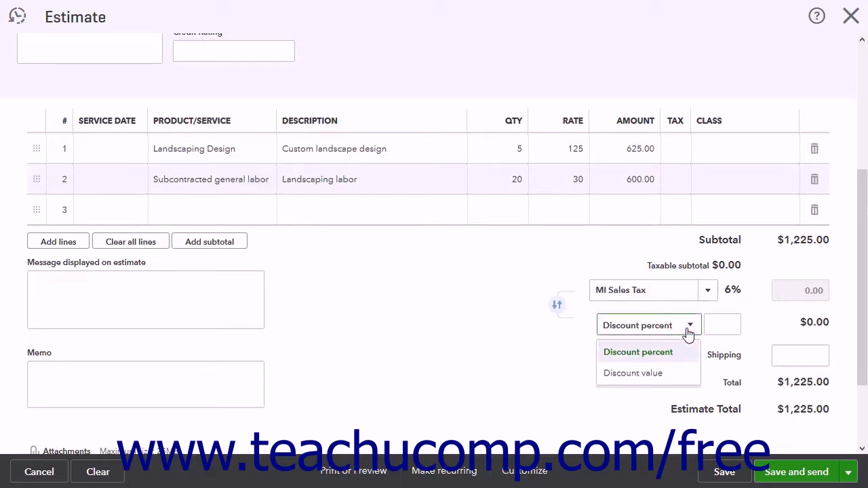
left_click(685, 326)
left_click(722, 328)
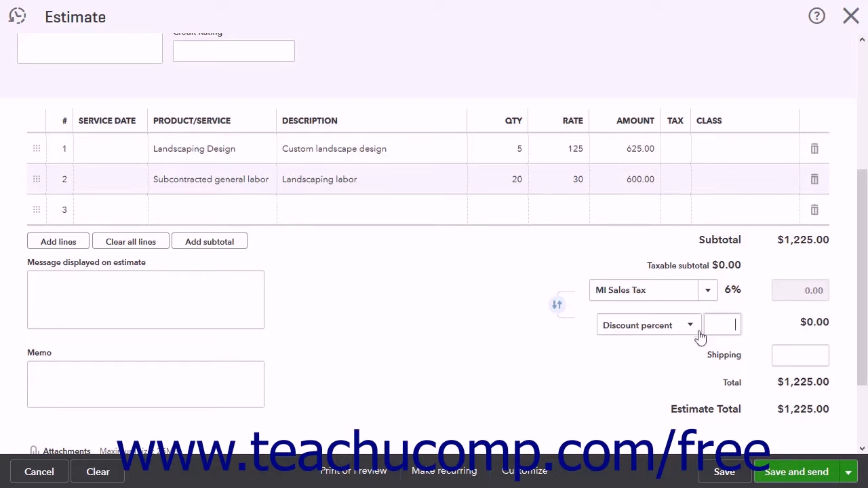
left_click(557, 309)
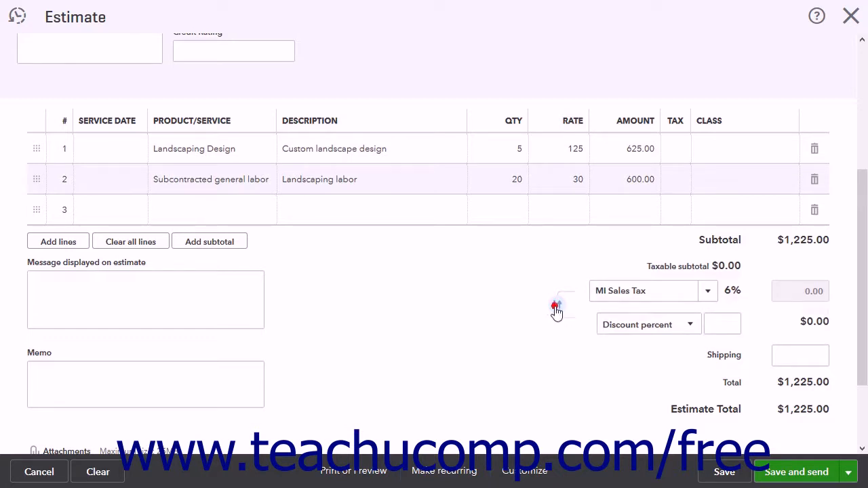
left_click(557, 309)
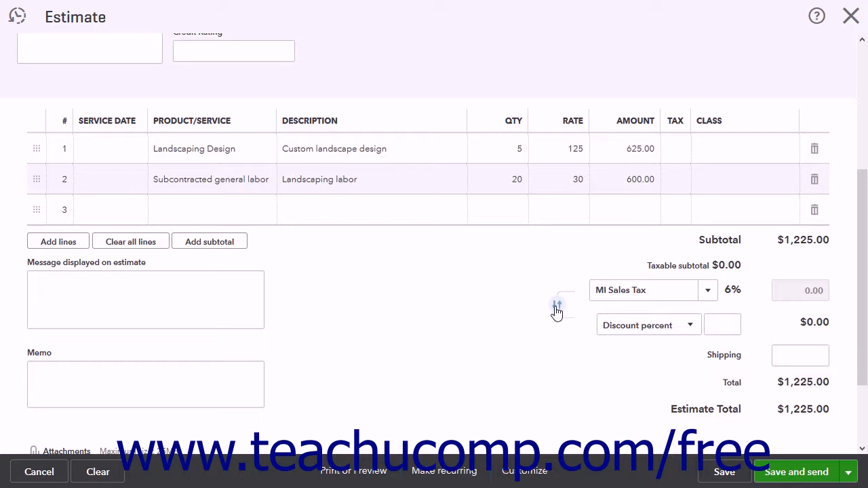
Check the estimate's message, memo and attachment areas without filling them in, and view the estimate's print preview before closing it
left_click(98, 294)
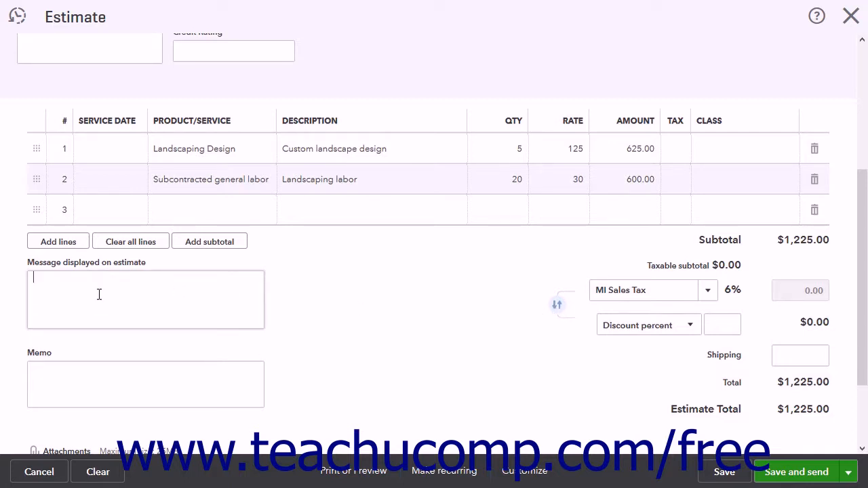
left_click(70, 381)
scroll(82, 371, "down", 3)
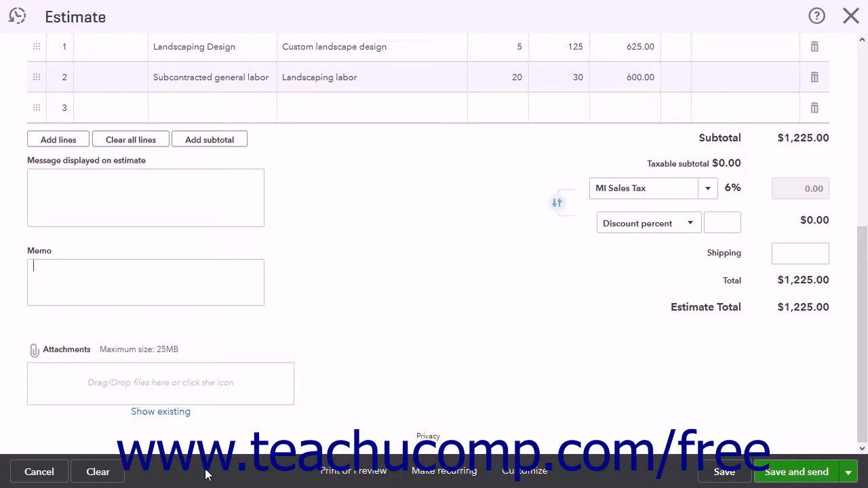
left_click(353, 473)
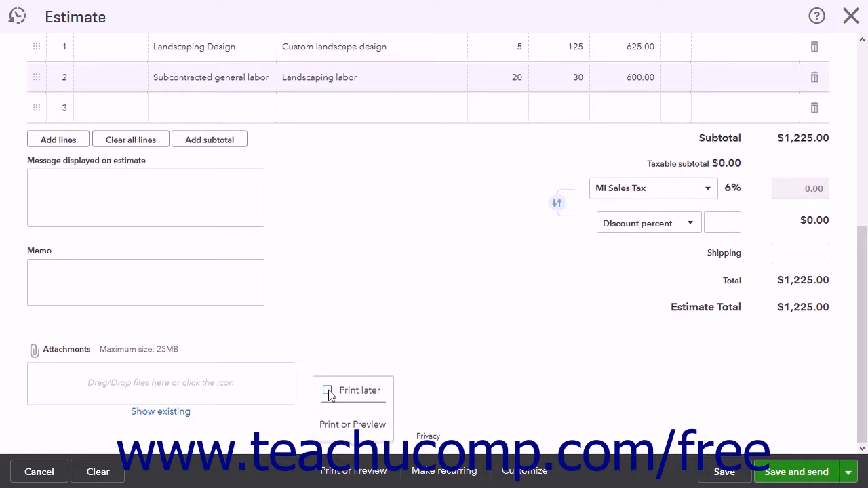
left_click(360, 428)
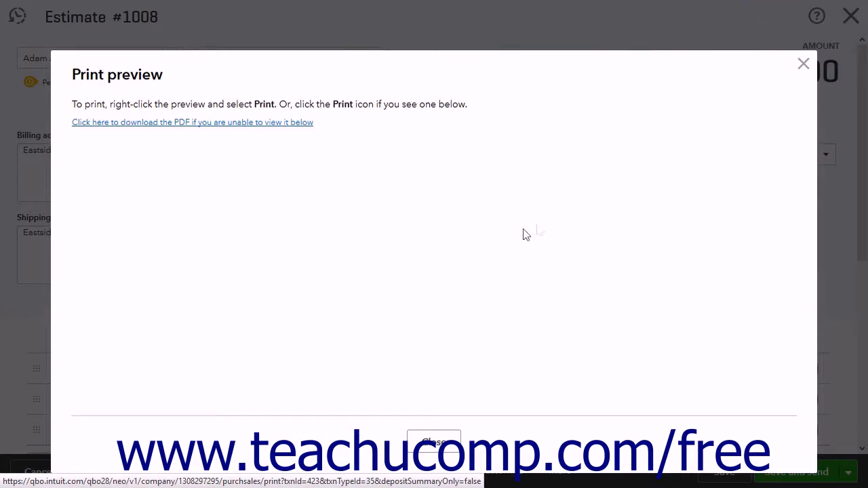
left_click(804, 65)
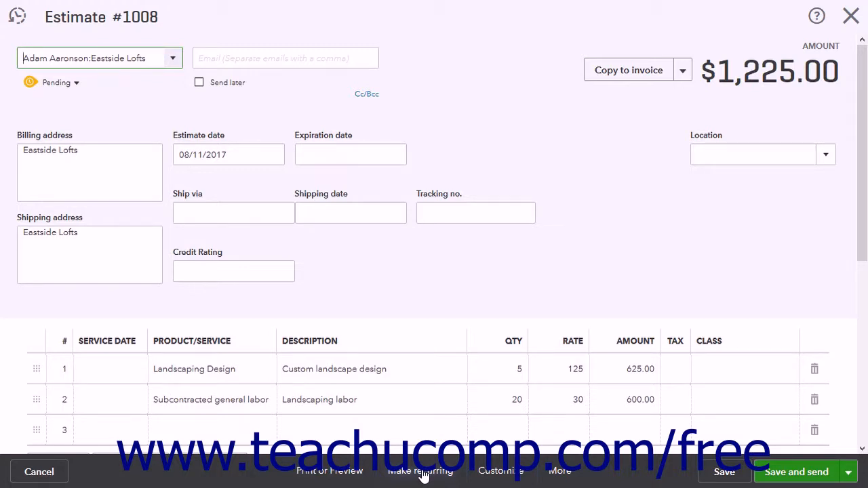
left_click(501, 473)
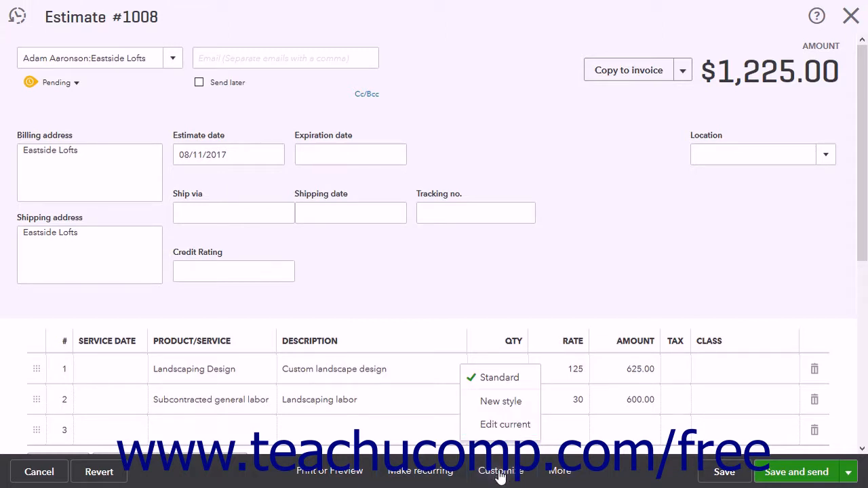
left_click(559, 473)
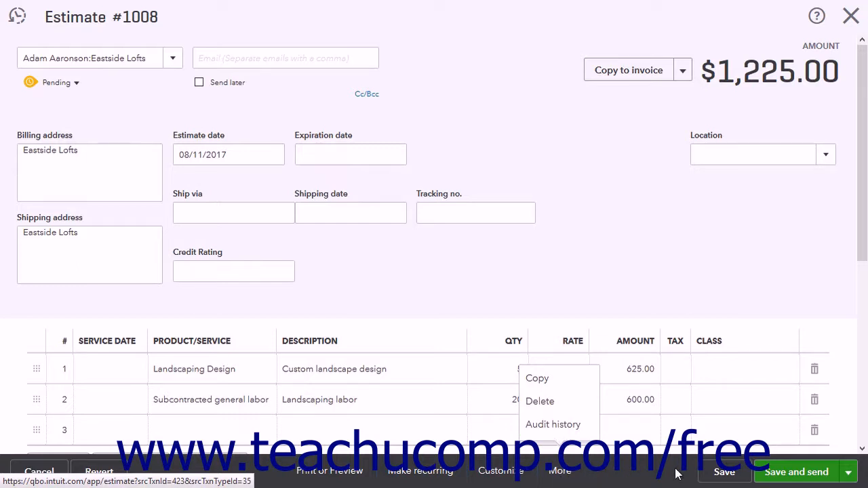
Save the Eastside Lofts estimate and close it
left_click(716, 475)
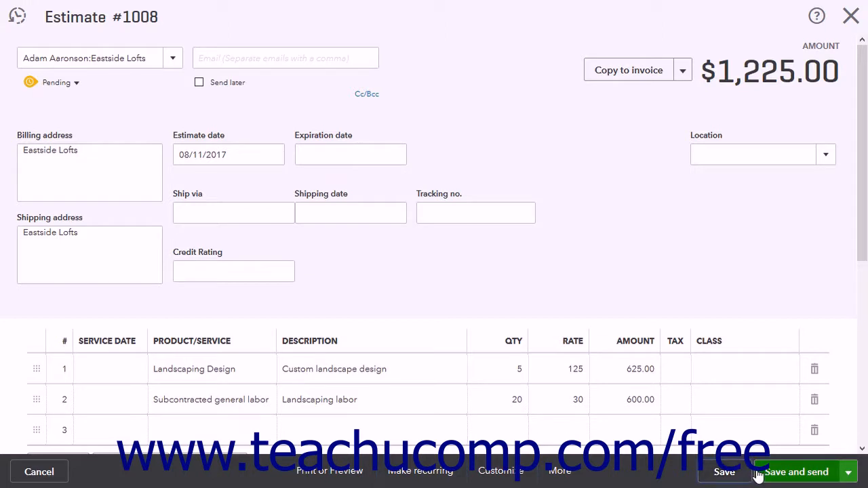
left_click(847, 473)
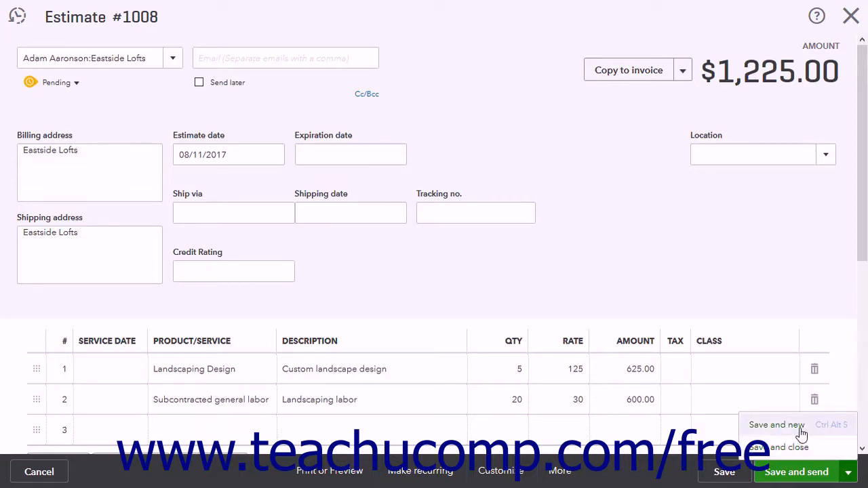
left_click(792, 448)
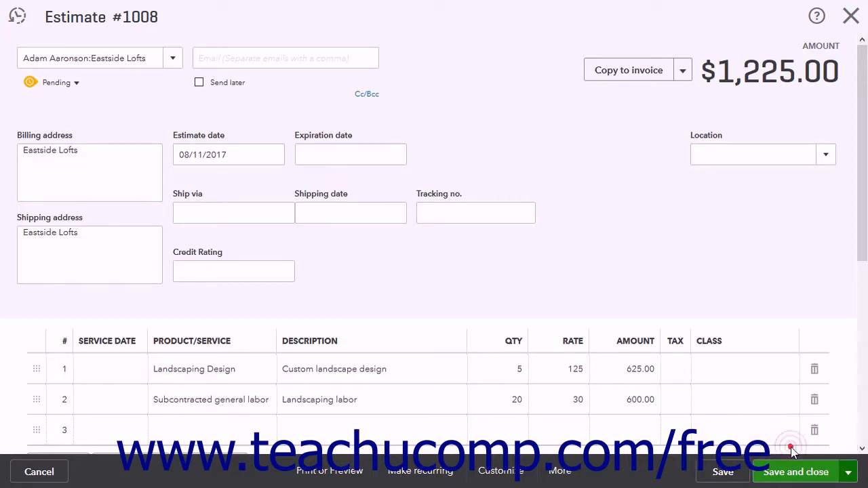